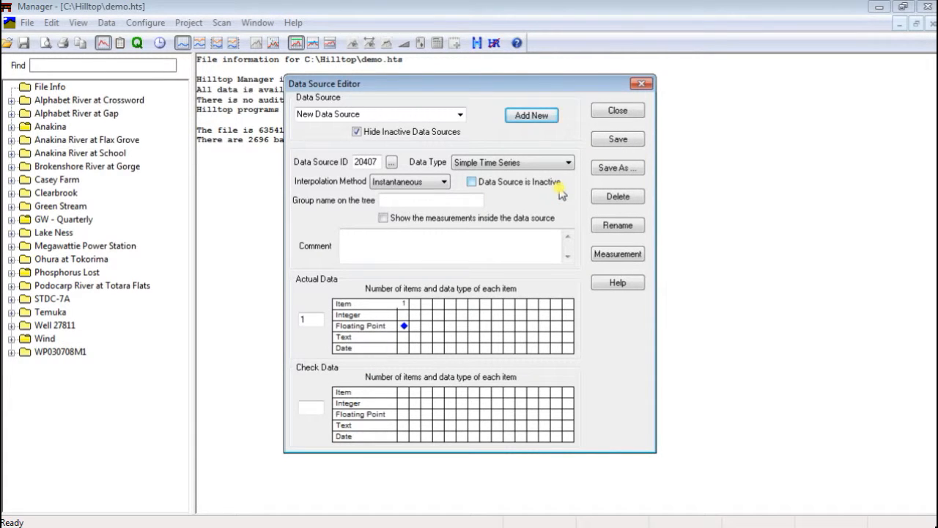
- View the new data source's measurement definition and close it without saving
click(620, 256)
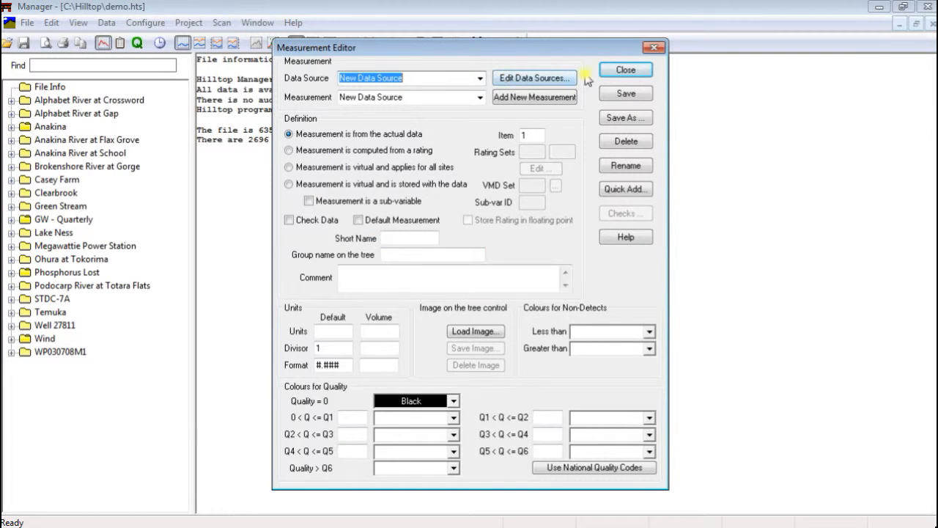
click(623, 71)
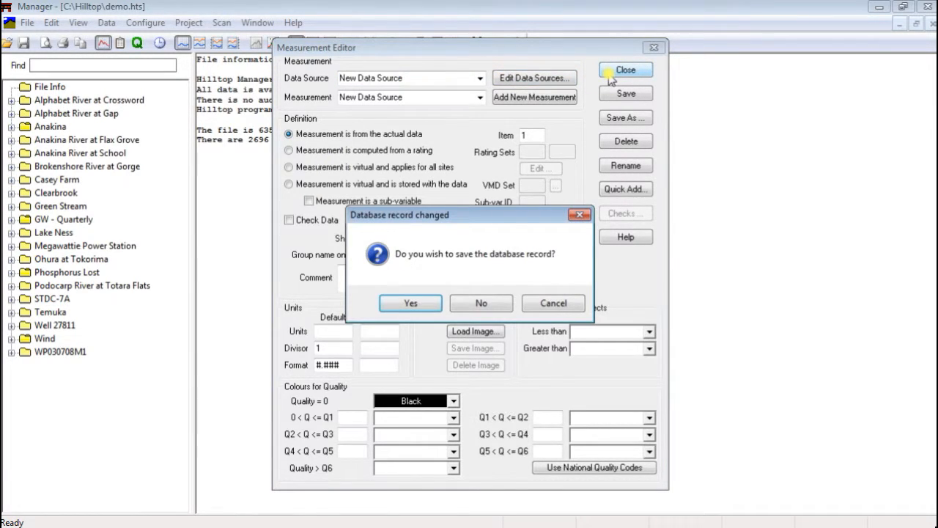
click(494, 305)
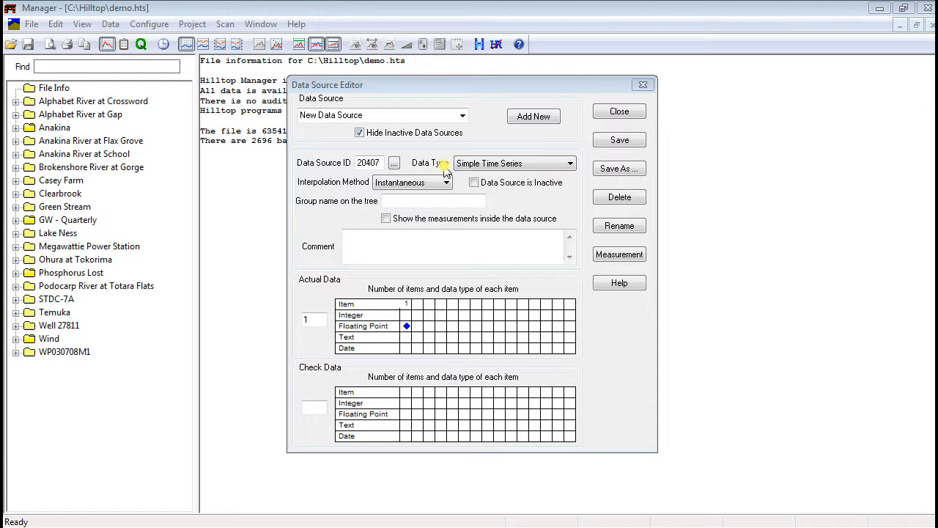
- Review the available data types and interpolation methods, keeping Simple Time Series and Instantaneous for the new data source
click(540, 165)
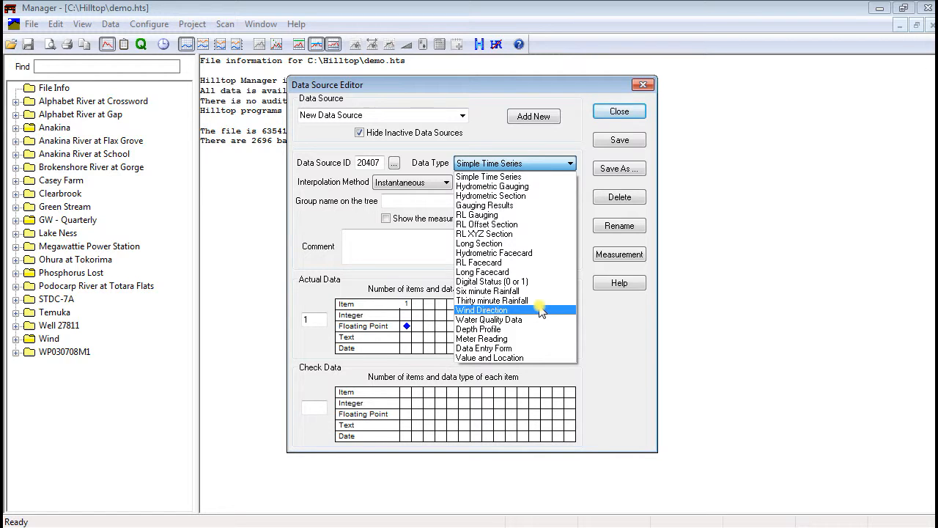
click(527, 180)
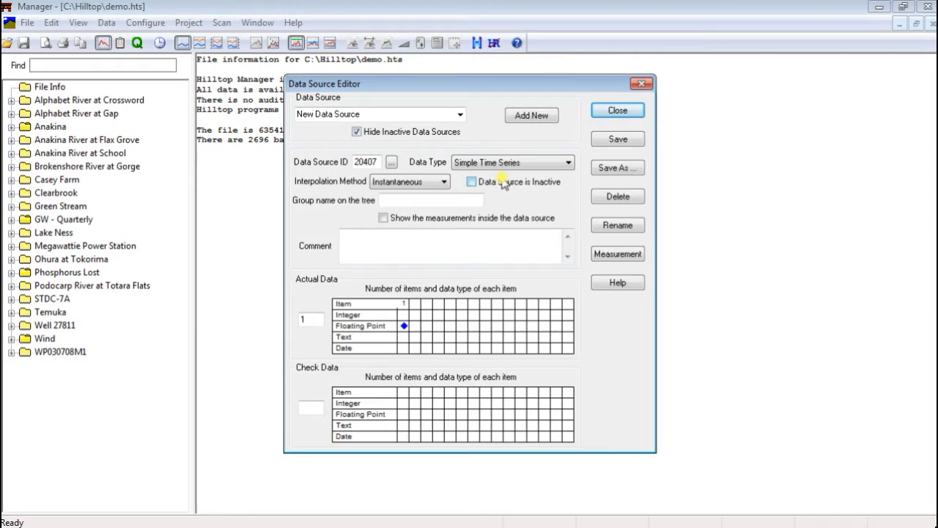
click(444, 183)
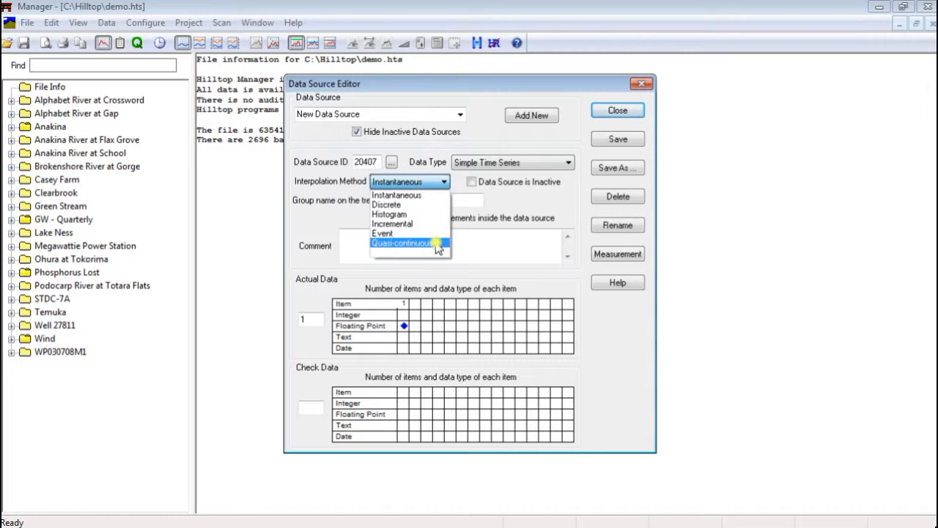
click(515, 214)
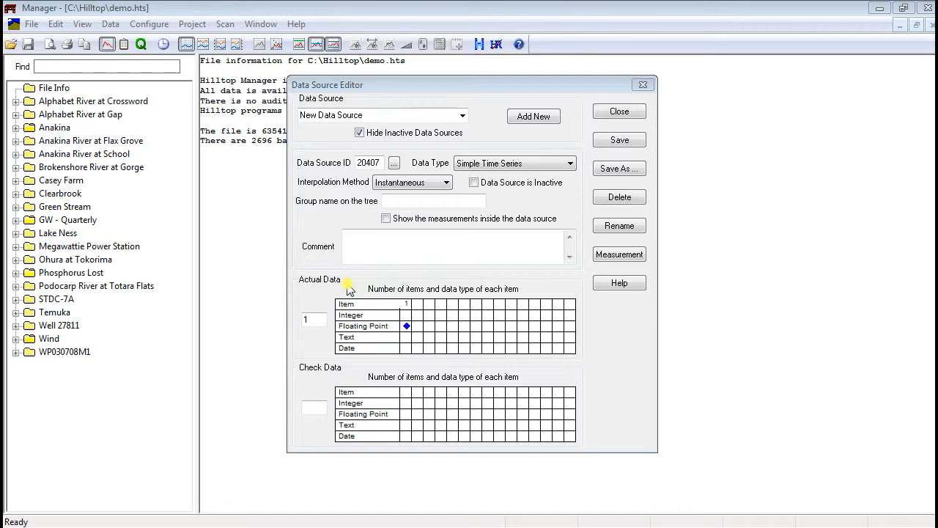
- Set the number of actual data items to 2 and make the second item a Date
click(325, 317)
key(BackSpace)
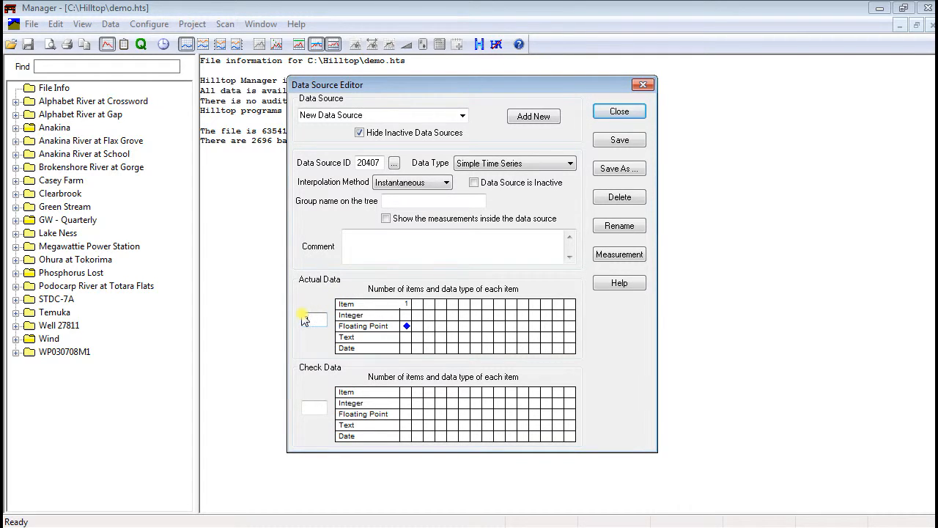
text(2)
click(416, 348)
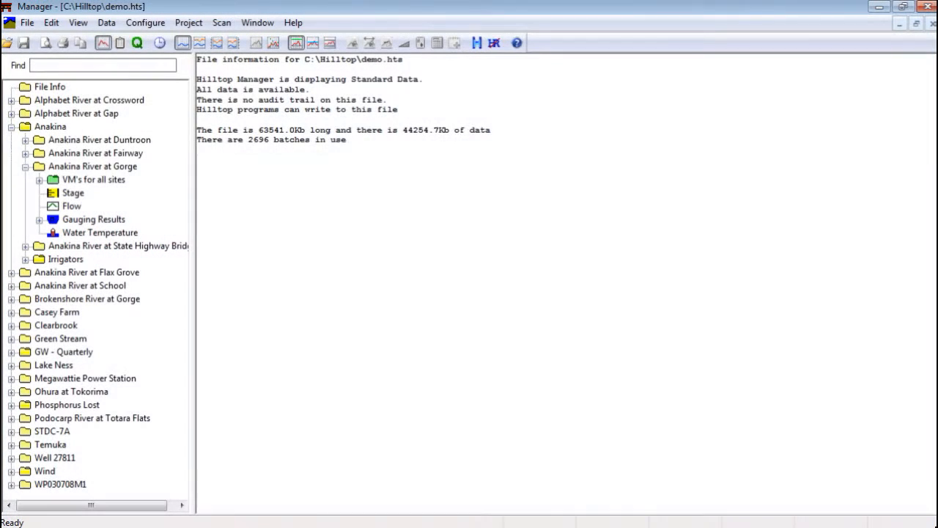
- Open the measurement definitions and load the Stage measurement of the Water Level data source
click(50, 23)
click(74, 73)
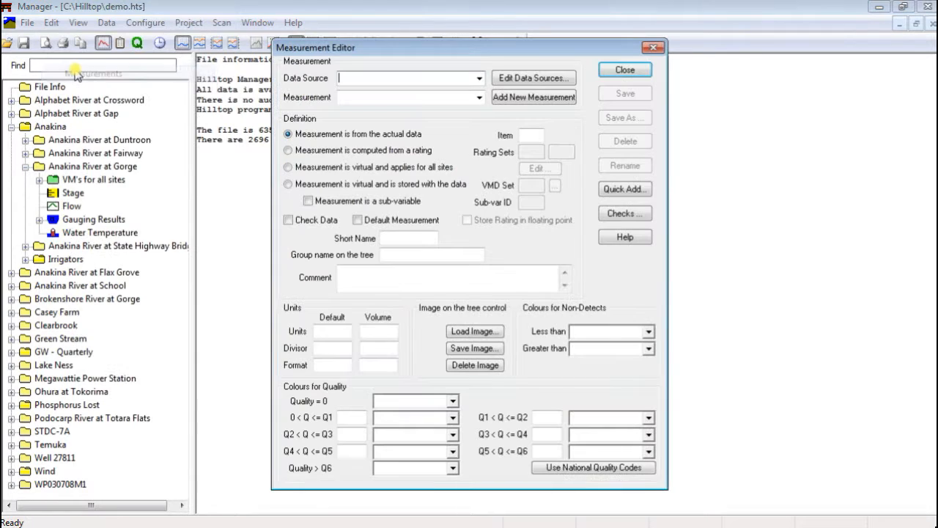
click(480, 78)
text(wat)
key(Return)
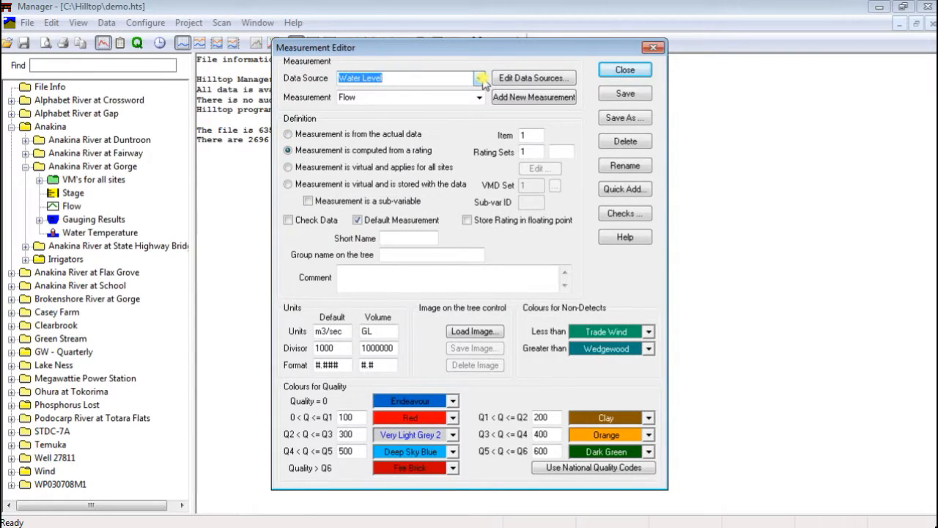
key(Tab)
text(st)
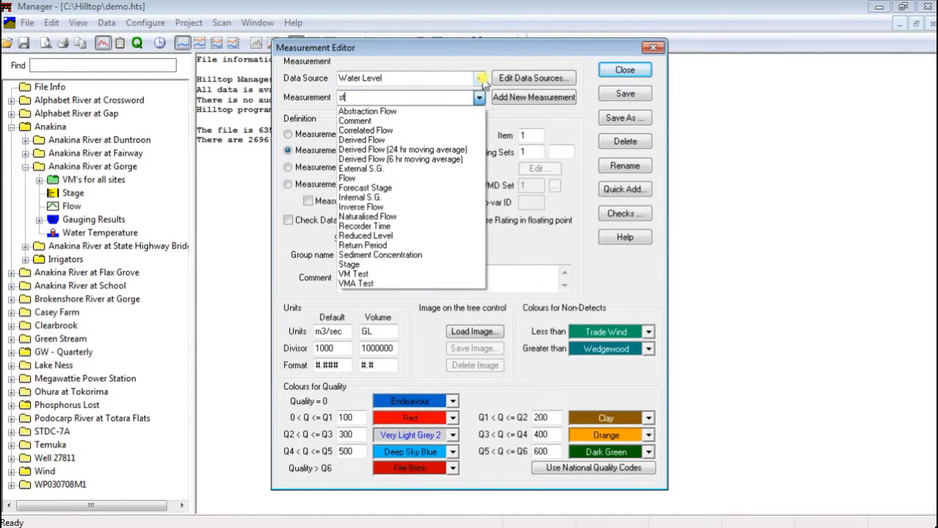
key(Return)
- View the forms for adding a new measurement and for quickly adding a measurement with its data source, cancelling both
click(515, 98)
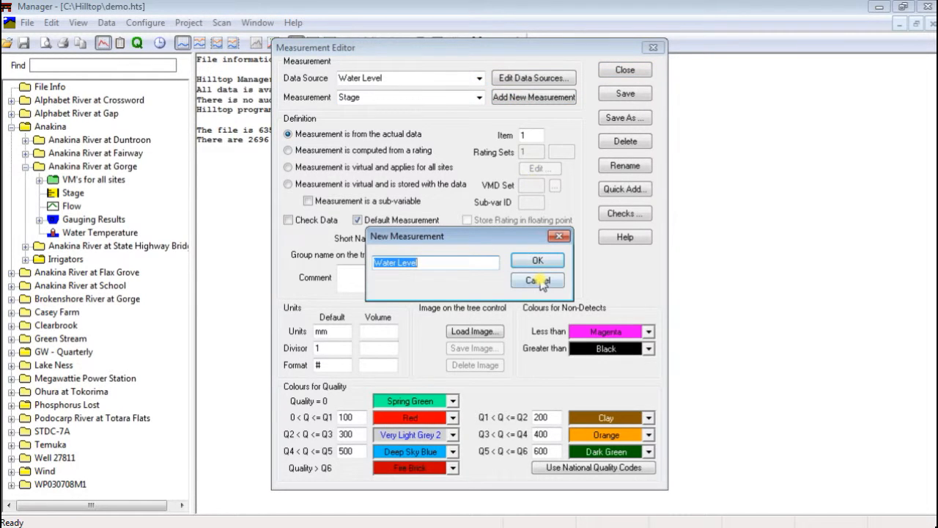
click(540, 280)
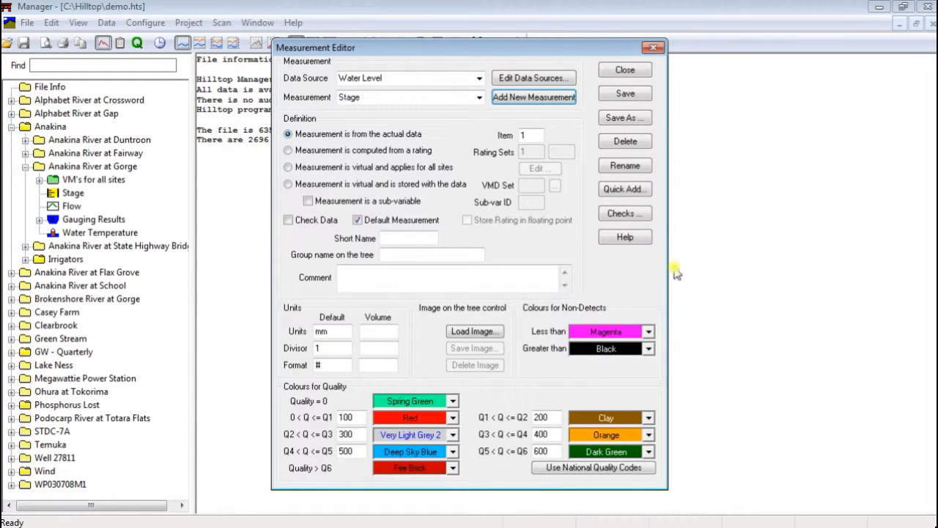
click(632, 190)
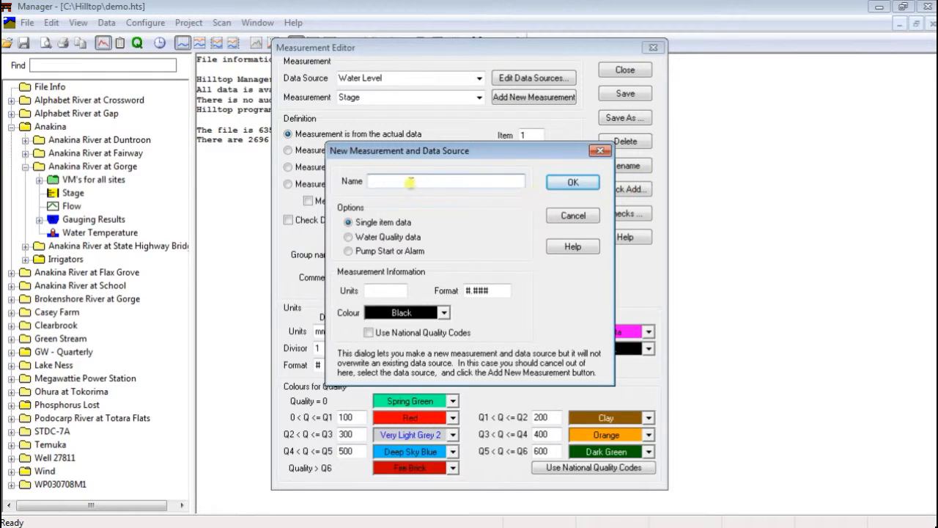
click(562, 220)
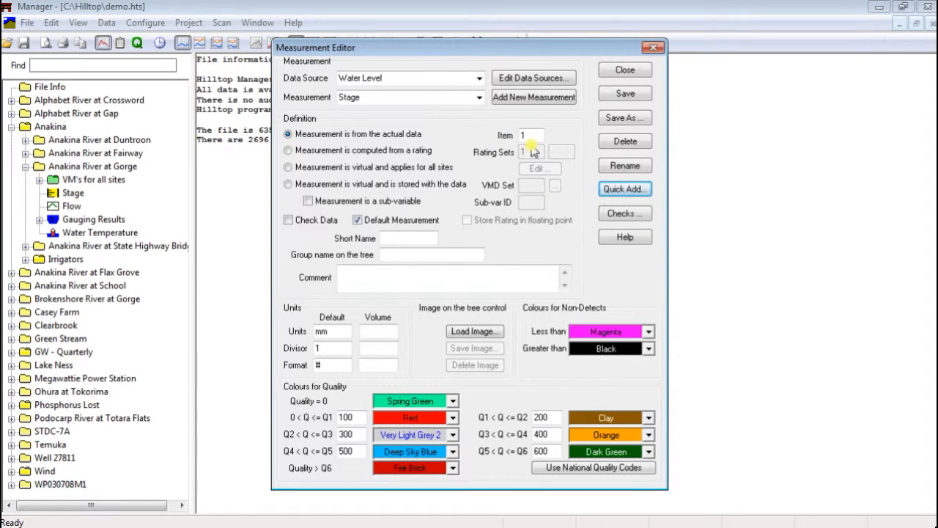
- Define Stage as computed from a rating, with 2 as the second rating set and the rating stored in floating point
click(288, 150)
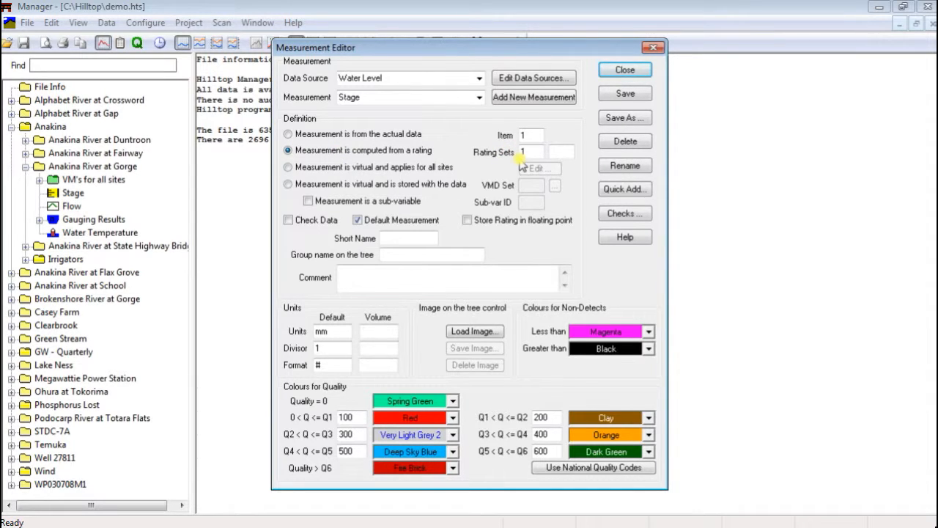
click(555, 152)
text(2)
click(467, 220)
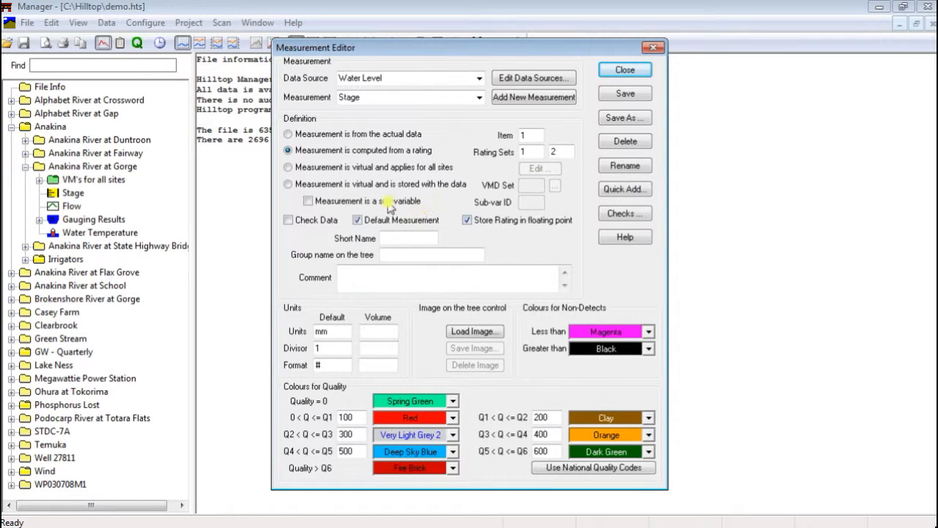
- Define Stage as a virtual measurement that applies for all sites and mark it as a sub-variable
click(290, 168)
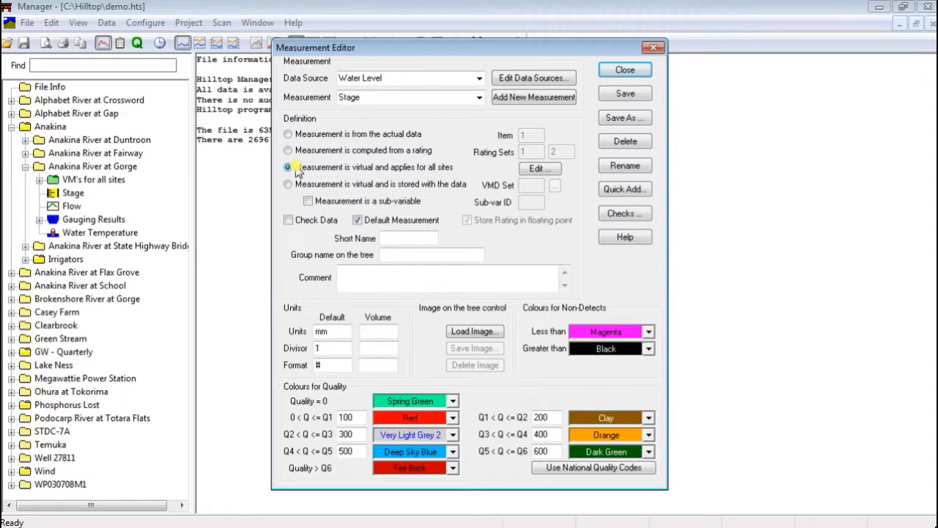
click(308, 204)
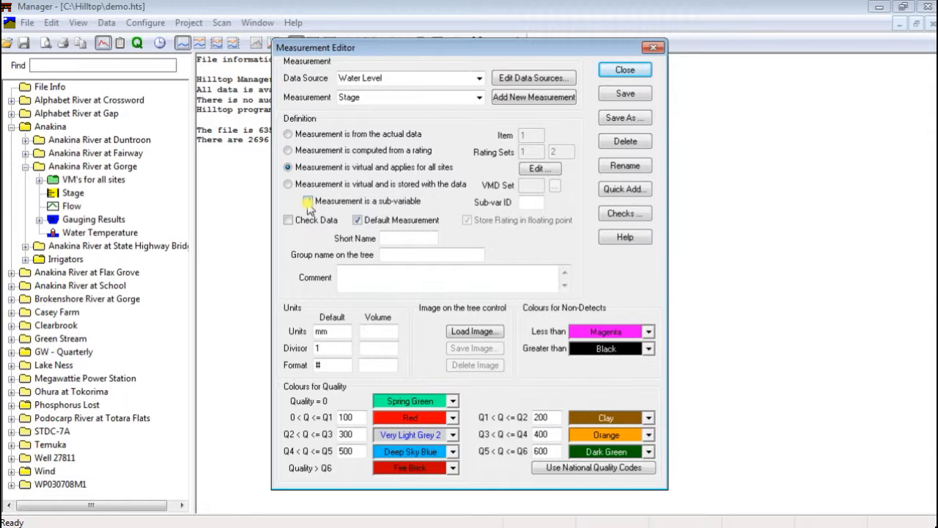
click(307, 204)
click(387, 242)
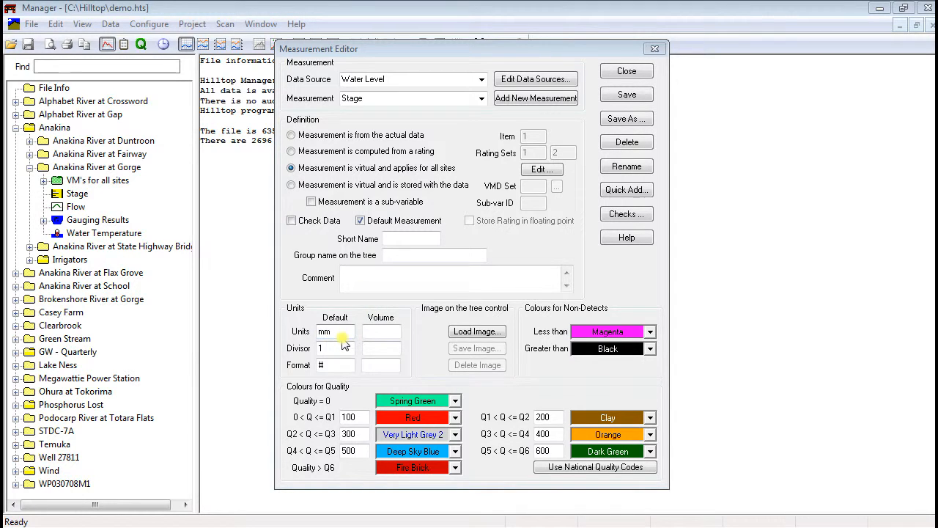
- Set the Stage measurement's default units to m with divisor 1000 and number format #.#
click(348, 331)
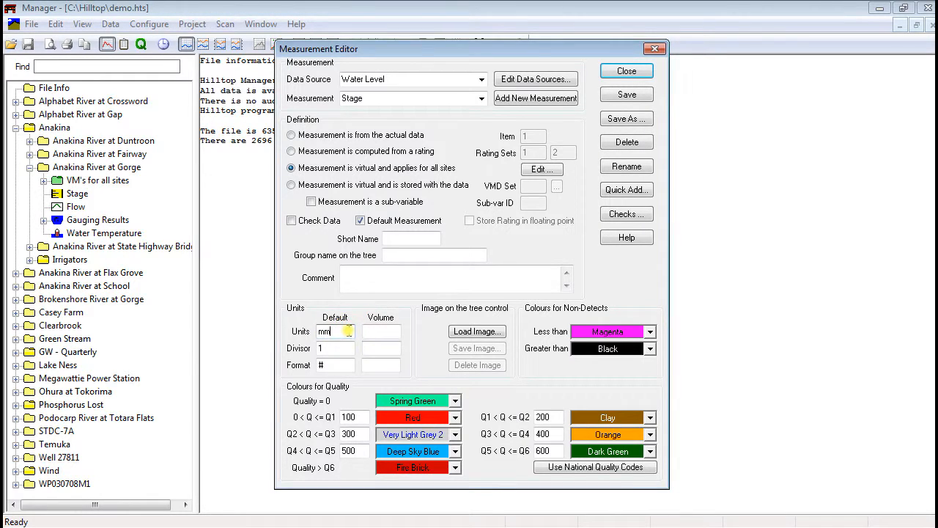
key(BackSpace)
click(349, 349)
text(000)
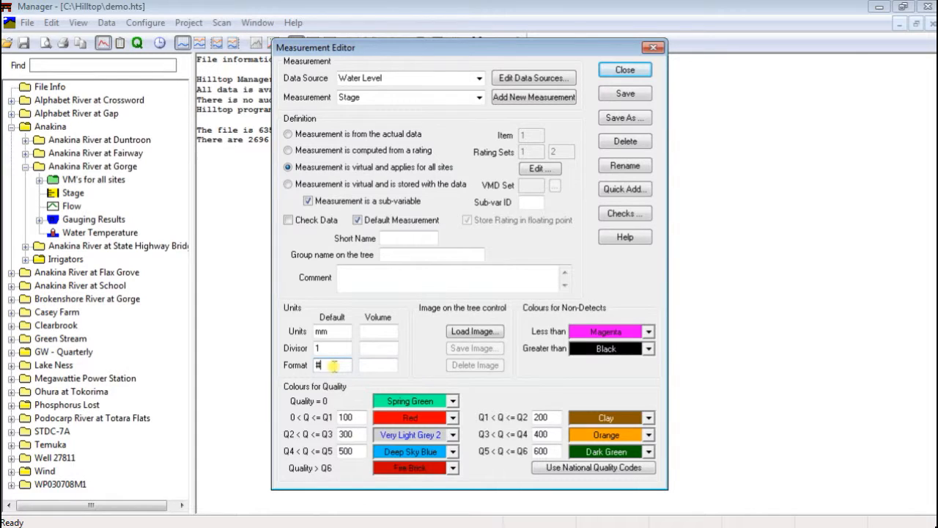
text(.#)
- Load the Flow measurement of the Water Level data source
click(480, 98)
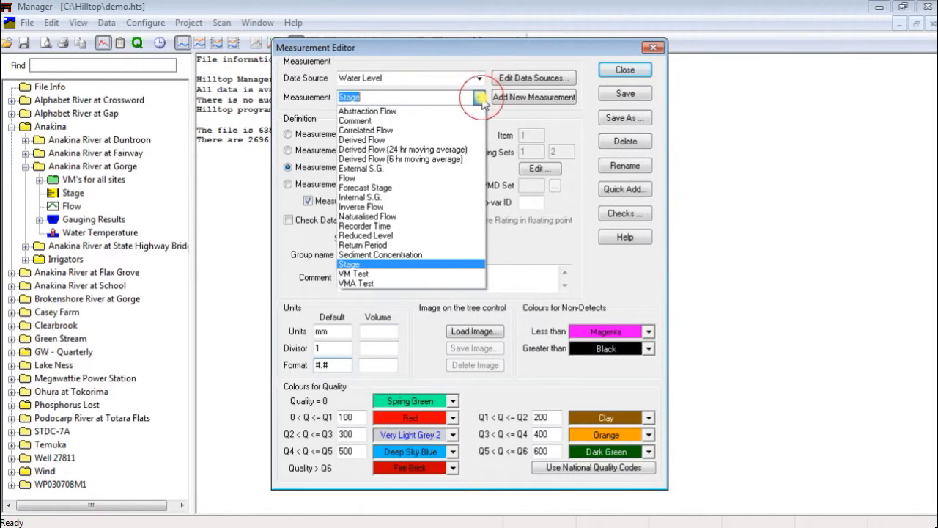
text(Flow)
key(Return)
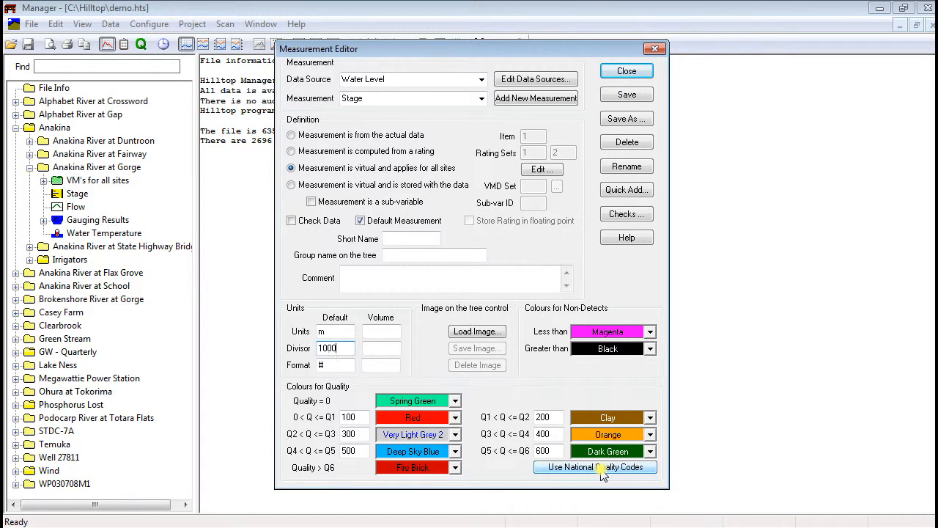
- Apply the national quality codes to the Stage measurement's quality colours
click(603, 471)
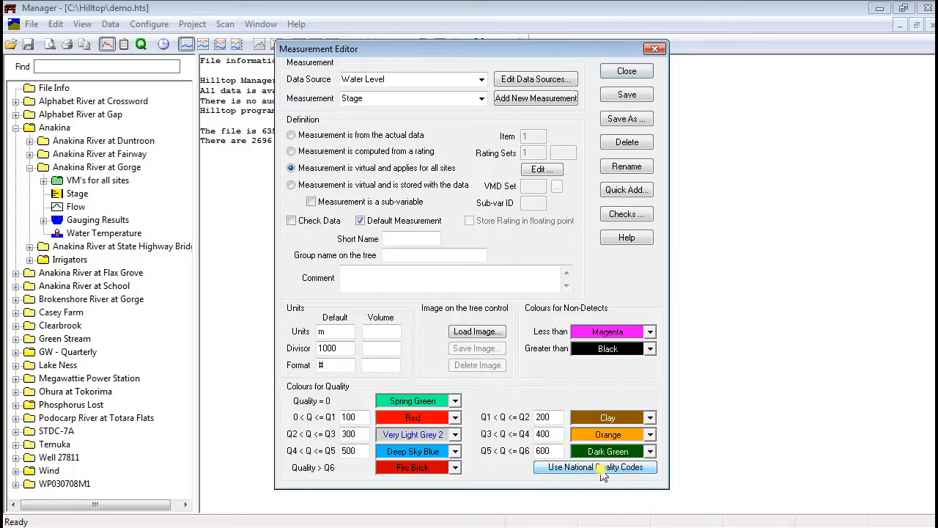